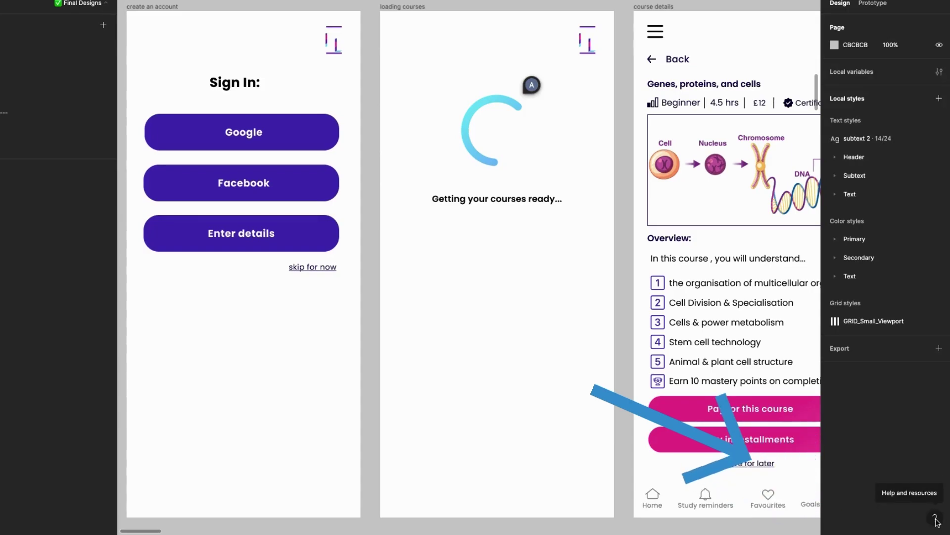
Open Figma's help and resources menu from the ? button in the corner
{"action": "left_click", "coordinate": [936, 518]}
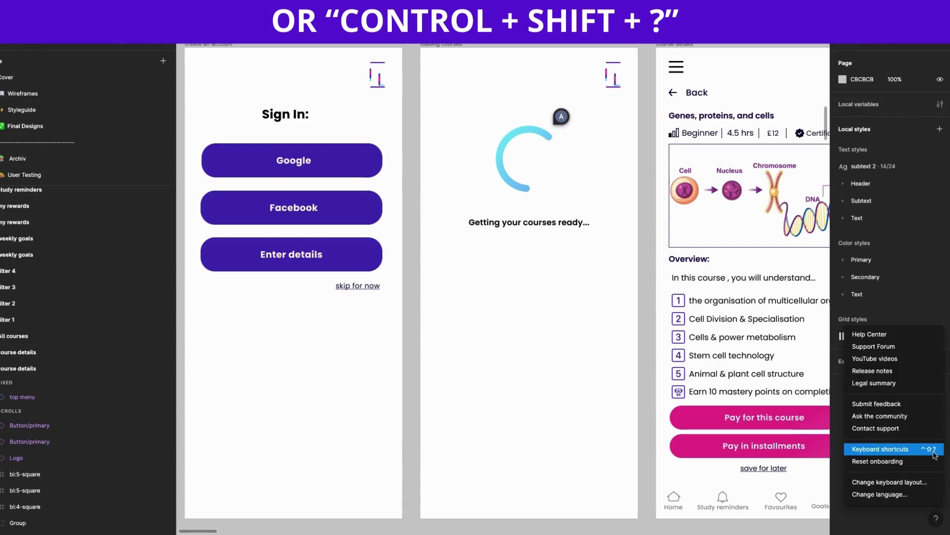
Open the keyboard shortcuts reference and show its Tools shortcuts (V Move, F Frame, R Rectangle)
{"action": "left_click", "coordinate": [930, 449]}
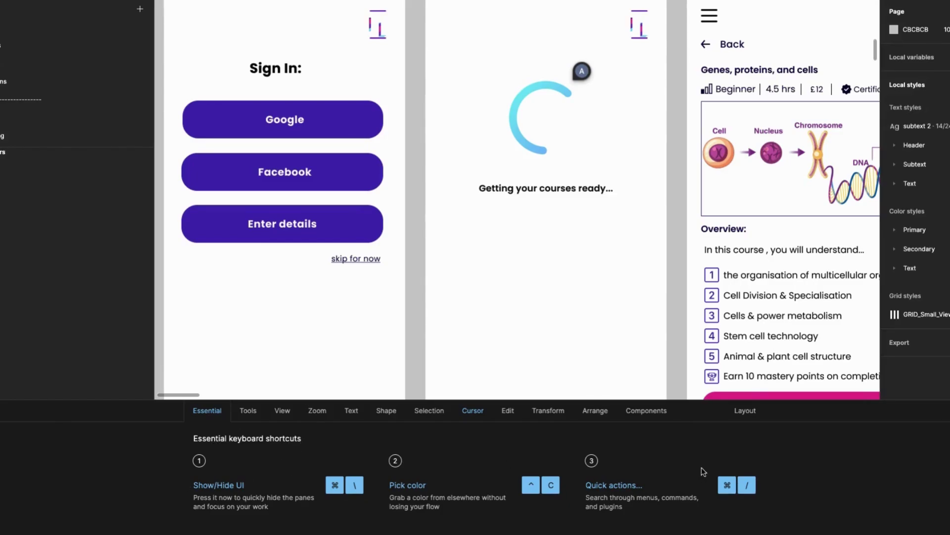
{"action": "left_click", "coordinate": [246, 411]}
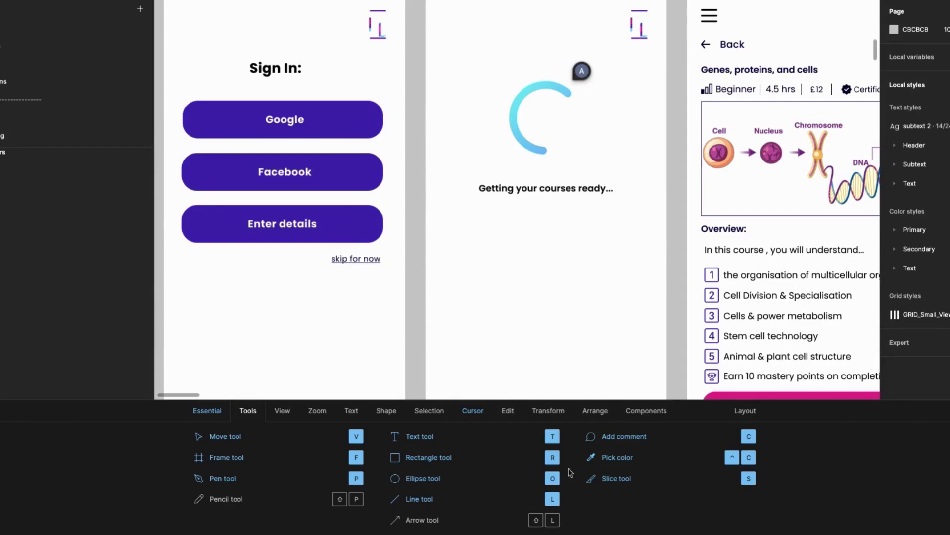
Browse the Arrange shortcuts, then the Components shortcuts, in the shortcuts reference
{"action": "left_click", "coordinate": [596, 410]}
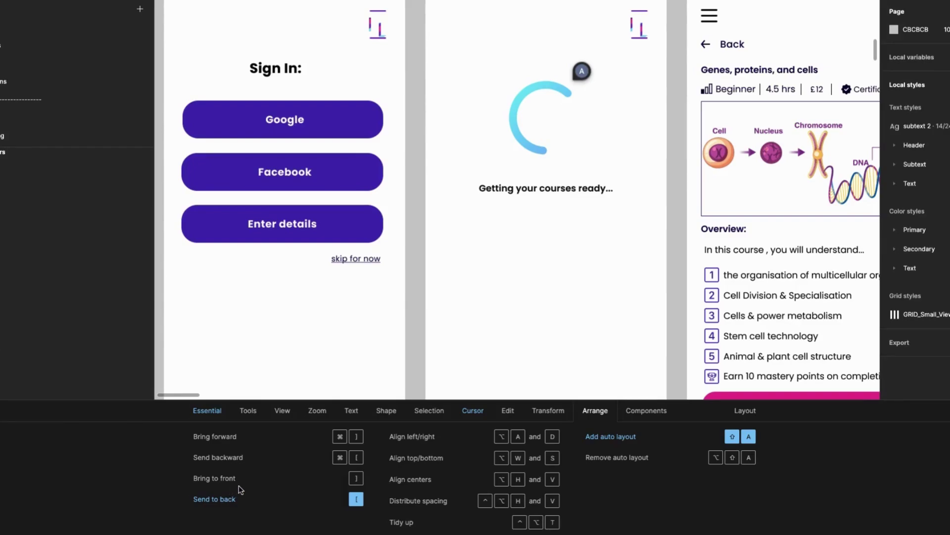
{"action": "left_click", "coordinate": [636, 412]}
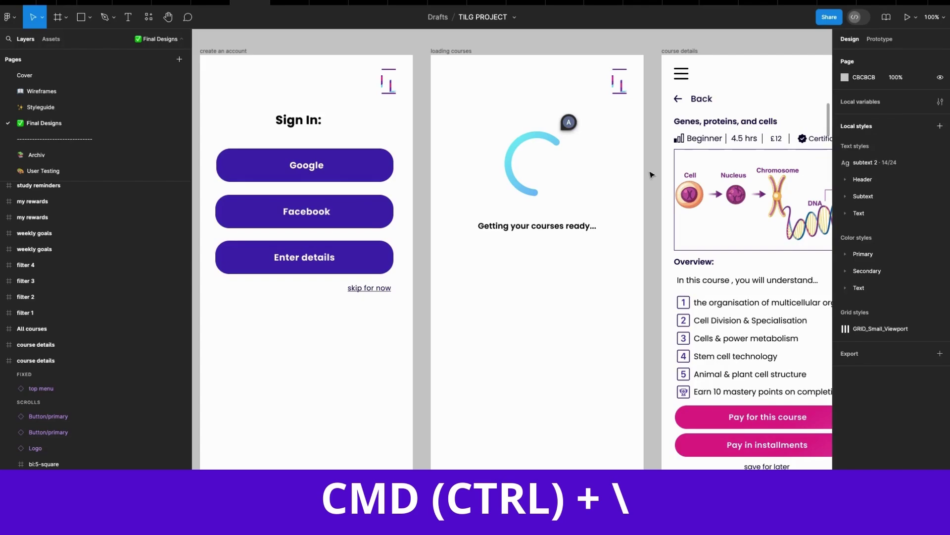
{"action": "key", "text": "ctrl+backslash"}
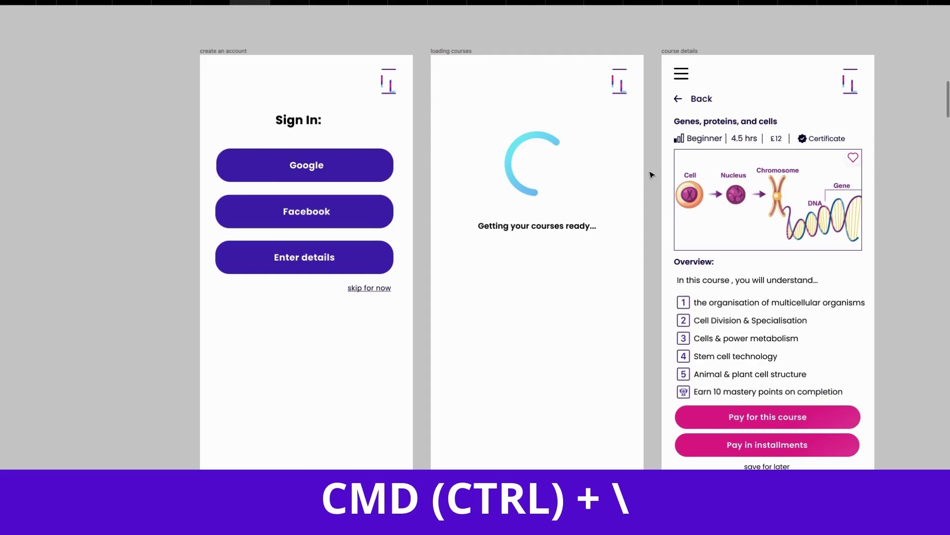
{"action": "scroll", "coordinate": [651, 174], "scroll_direction": "down", "scroll_amount": 1}
{"action": "scroll", "coordinate": [651, 174], "scroll_direction": "right", "scroll_amount": 1}
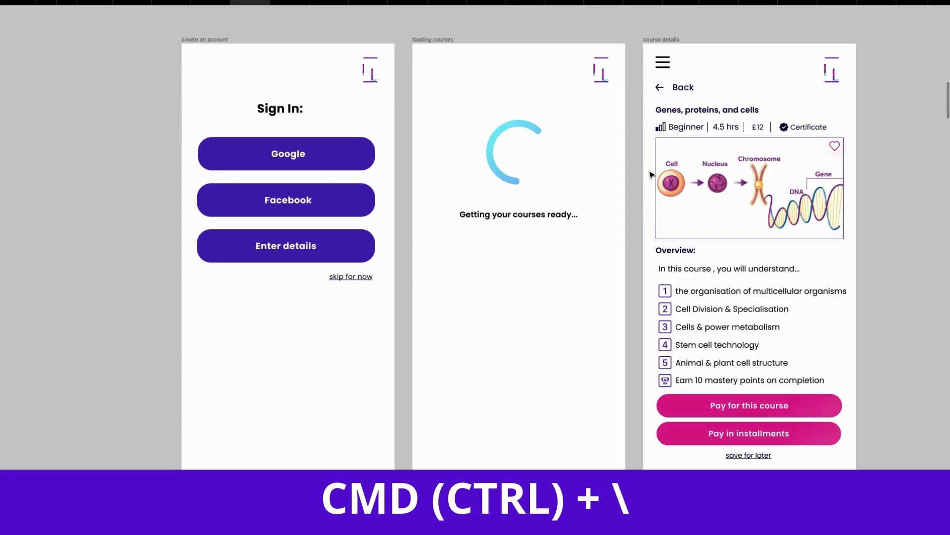
{"action": "key", "text": "ctrl+backslash"}
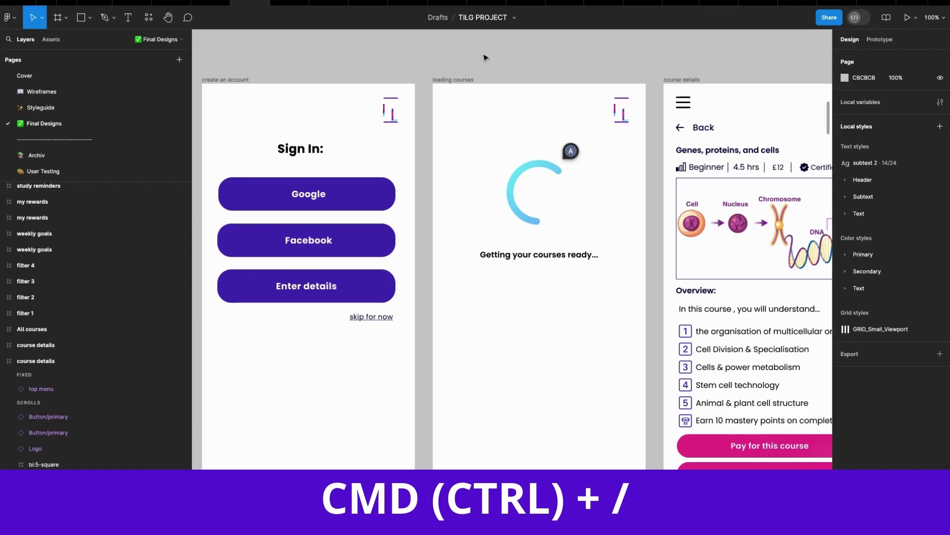
Search Quick actions (Ctrl+/) for 'coole' and scroll through matching results like Color Palettes
{"action": "key", "text": "ctrl+slash"}
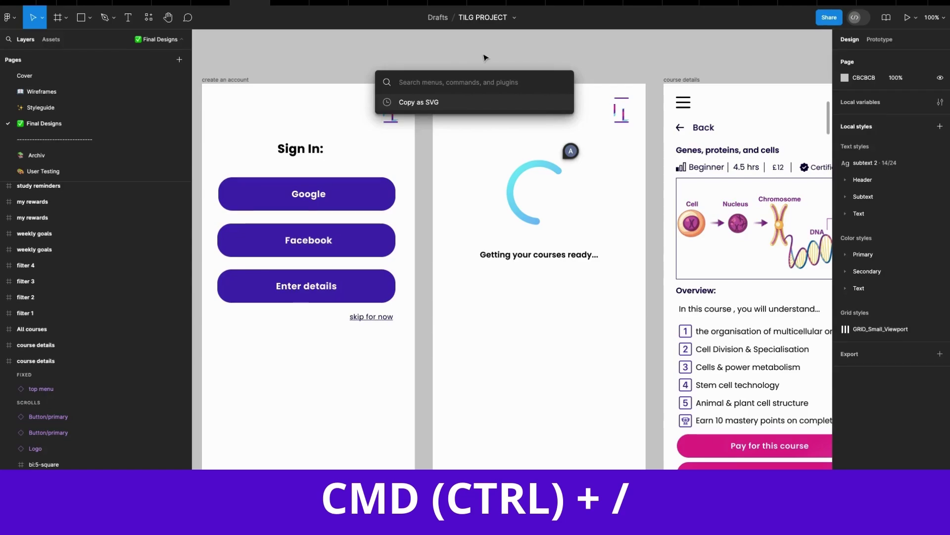
{"action": "type", "text": "cooler"}
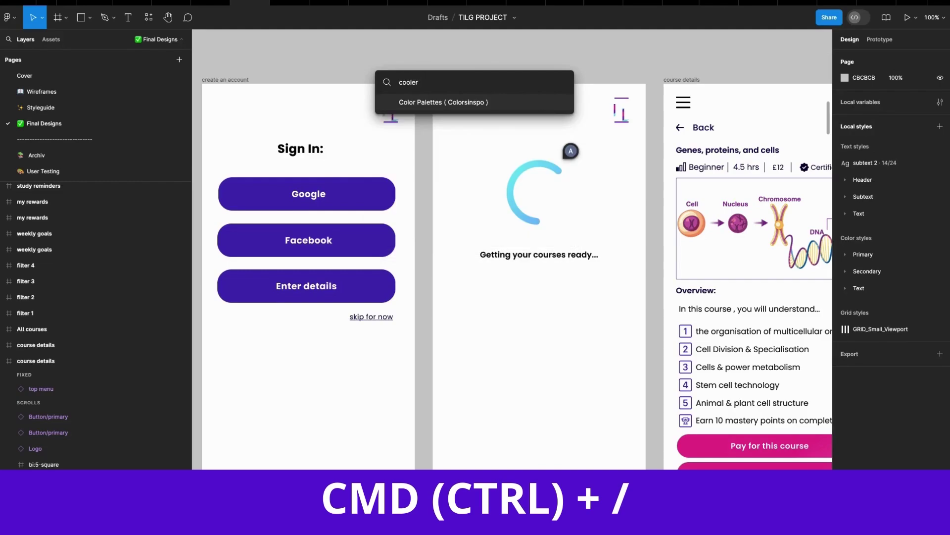
{"action": "key", "text": "BackSpace"}
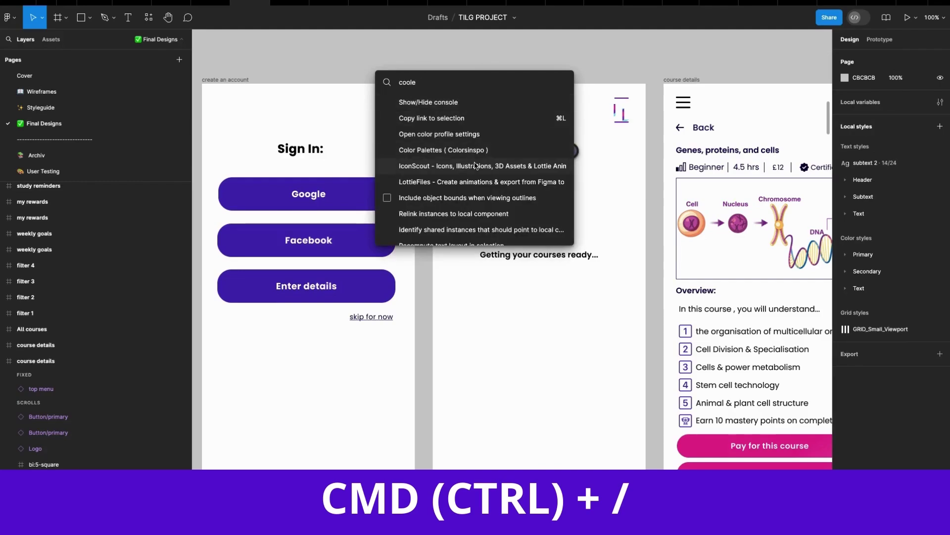
{"action": "scroll", "coordinate": [475, 165], "scroll_direction": "down", "scroll_amount": 1}
{"action": "scroll", "coordinate": [475, 164], "scroll_direction": "down", "scroll_amount": 2}
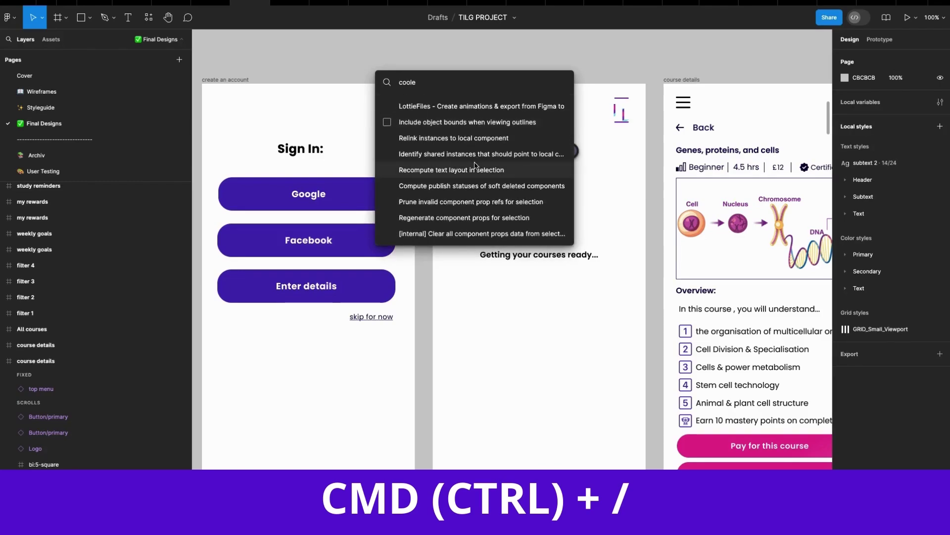
{"action": "scroll", "coordinate": [474, 165], "scroll_direction": "up", "scroll_amount": 3}
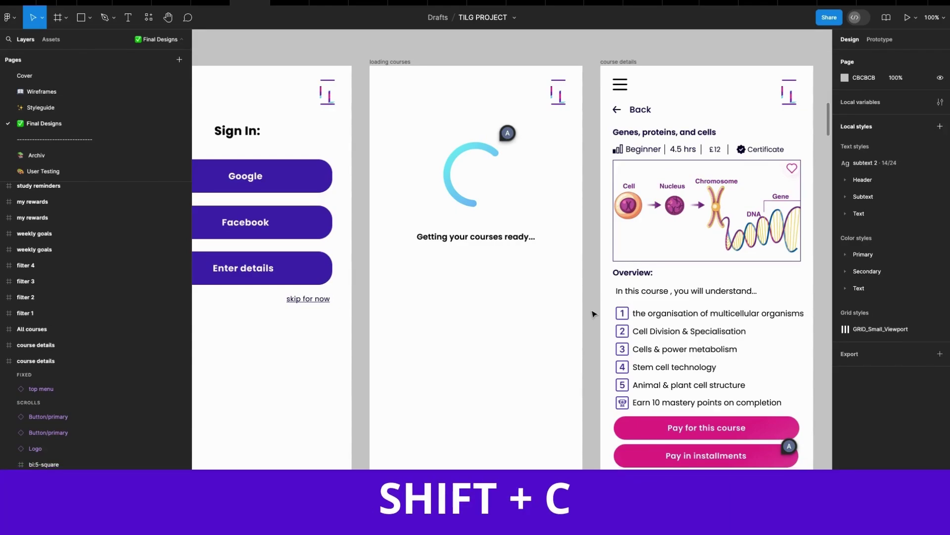
Toggle the comment pins with Shift+C until they are hidden from the canvas
{"action": "key", "text": "shift+c"}
{"action": "key", "text": "shift+c"}
{"action": "key", "text": "shift+c"}
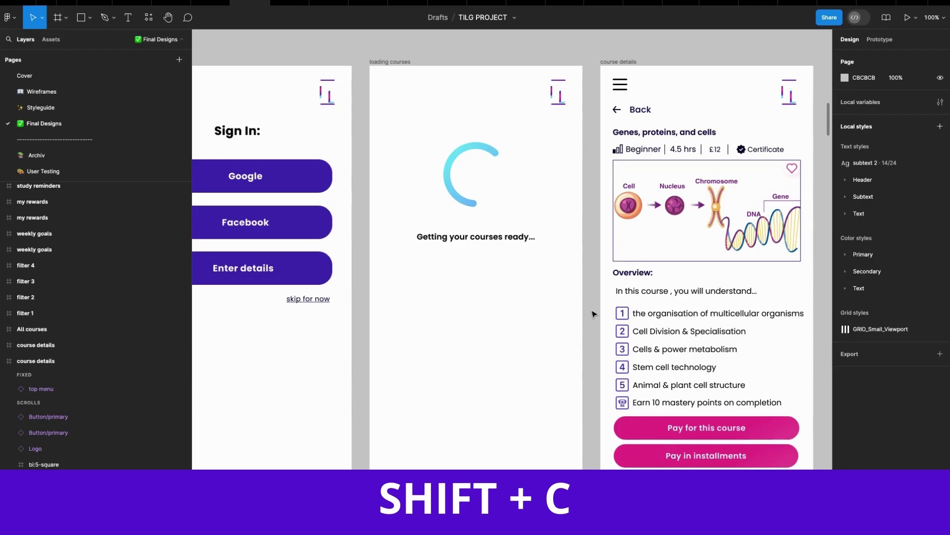
{"action": "key", "text": "shift+c"}
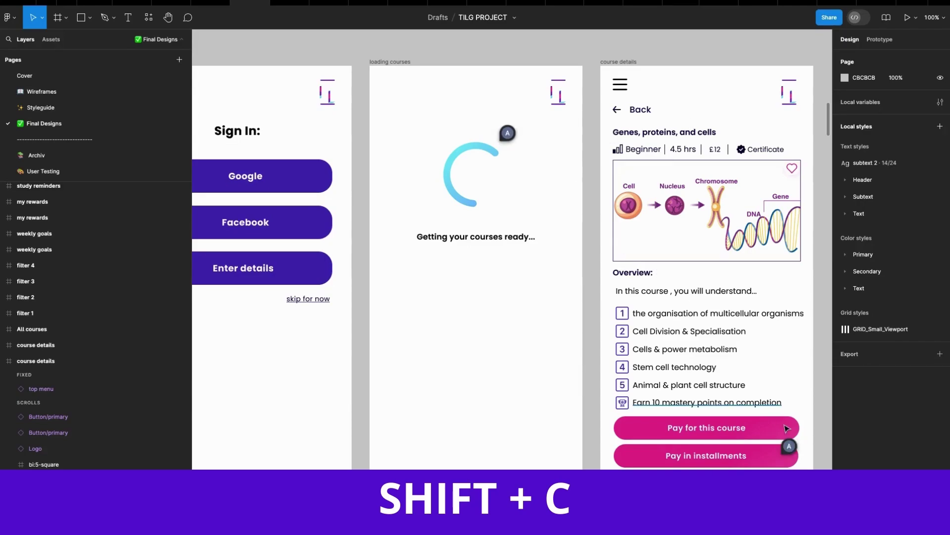
{"action": "mouse_move", "coordinate": [792, 451]}
{"action": "key", "text": "shift+c"}
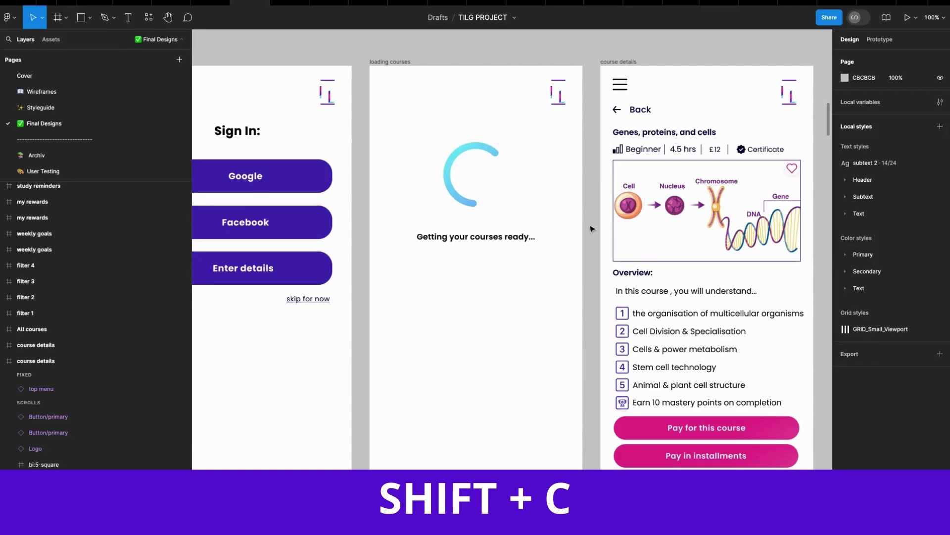
{"action": "scroll", "coordinate": [646, 50], "scroll_direction": "left", "scroll_amount": 3}
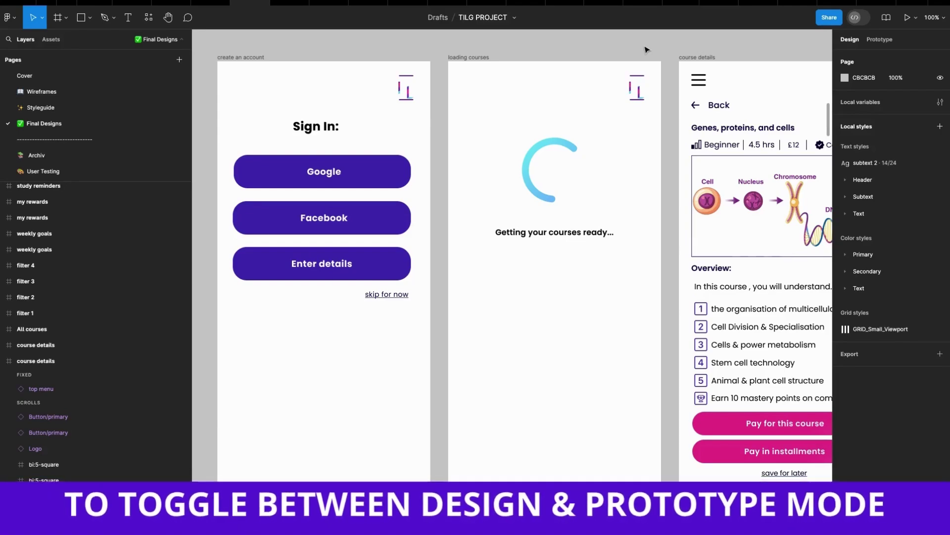
Switch the right panel between Design and Prototype with Shift+E, ending on Prototype settings
{"action": "key", "text": "shift+e"}
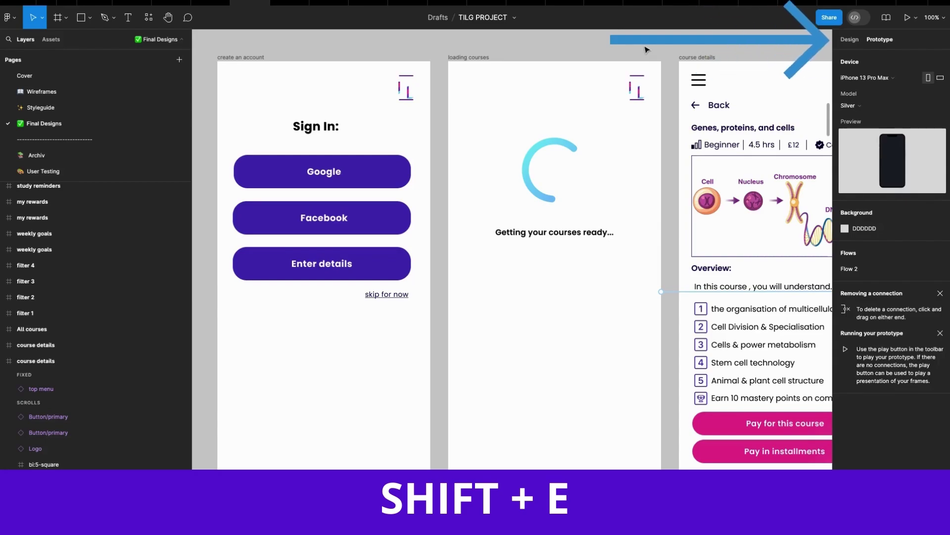
{"action": "key", "text": "shift+e"}
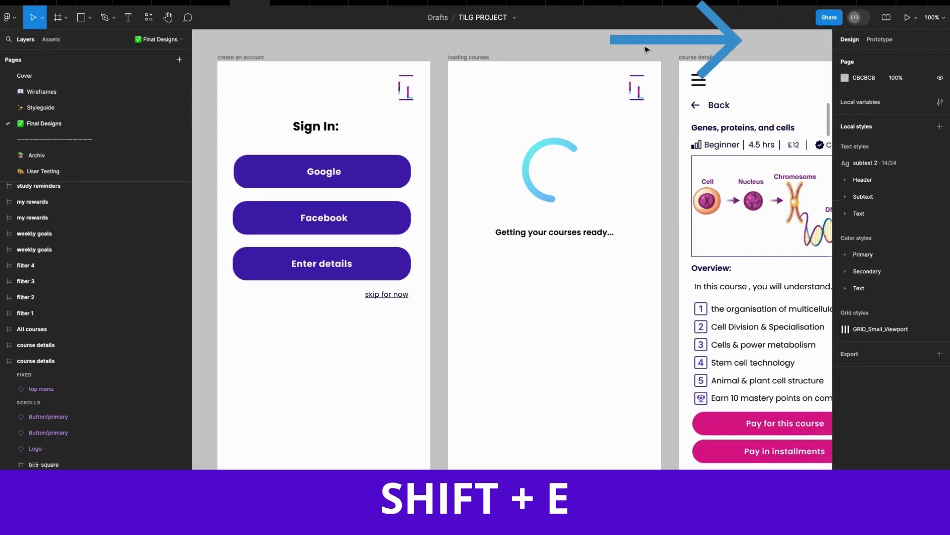
{"action": "left_click", "coordinate": [880, 41]}
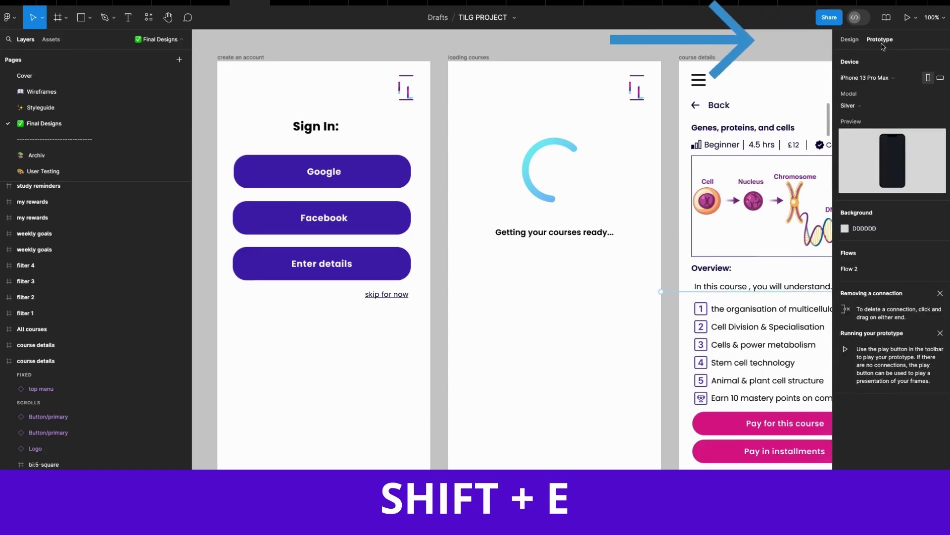
{"action": "key", "text": "shift+e"}
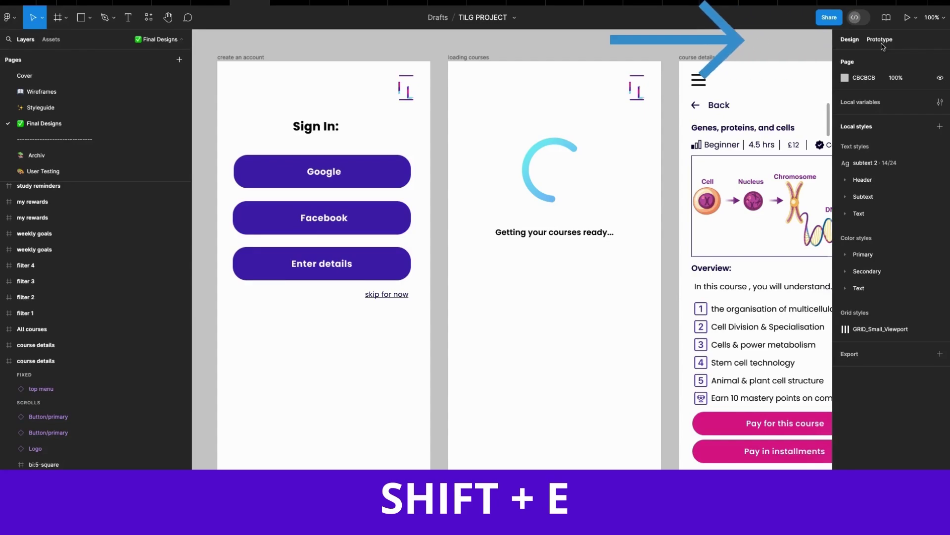
{"action": "key", "text": "shift+e"}
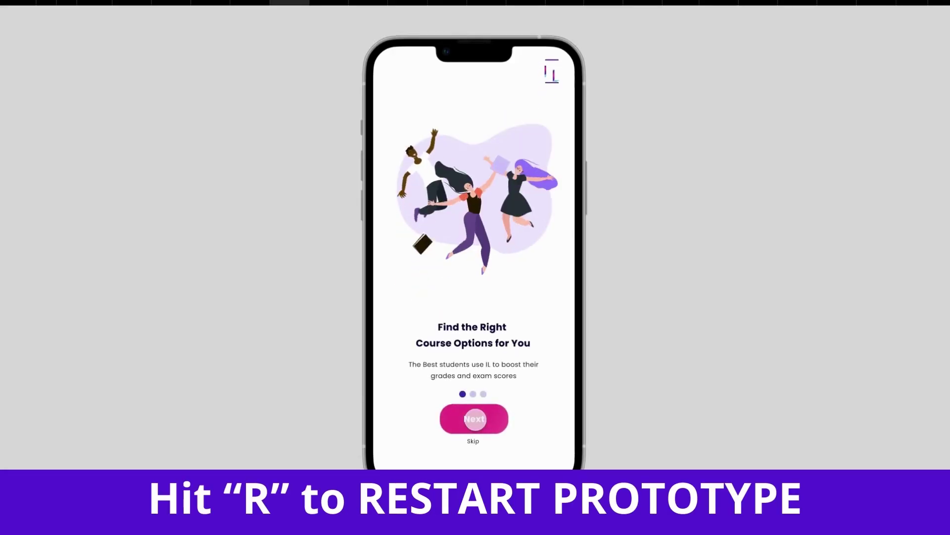
Advance the prototype through the onboarding screens to First step:, then restart it with R
{"action": "left_click", "coordinate": [476, 421]}
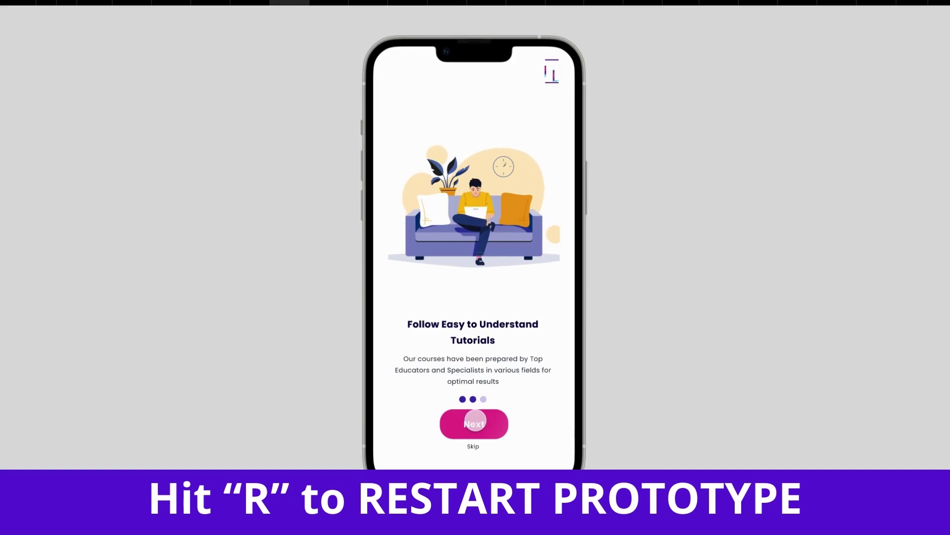
{"action": "left_click", "coordinate": [475, 421]}
{"action": "left_click", "coordinate": [475, 419]}
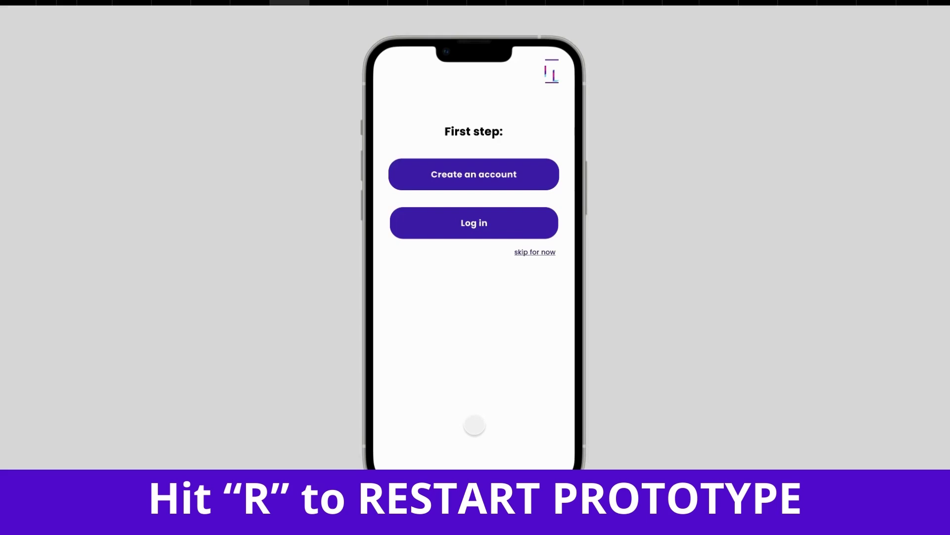
{"action": "key", "text": "r"}
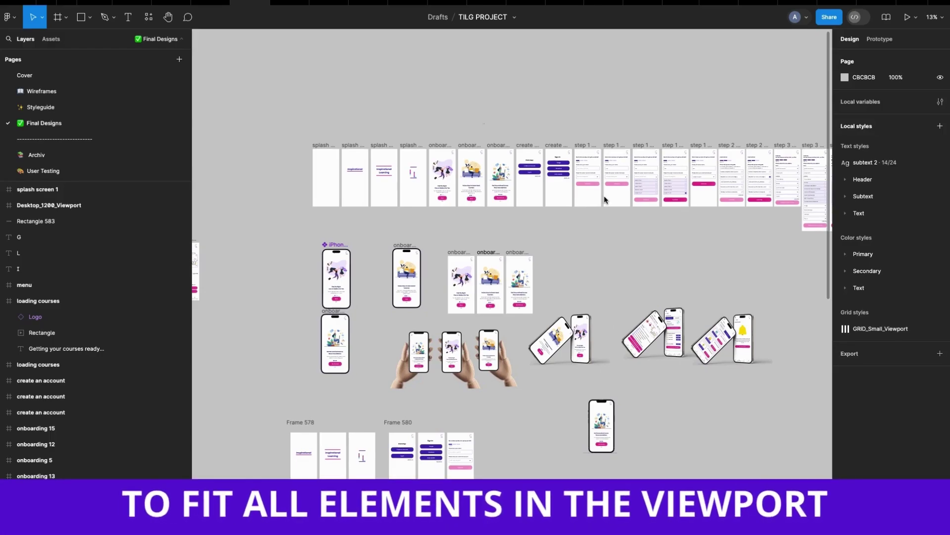
Pan around the Final Designs canvas and zoom to fit all frames with Shift+1
{"action": "scroll", "coordinate": [604, 200], "scroll_direction": "right", "scroll_amount": 5}
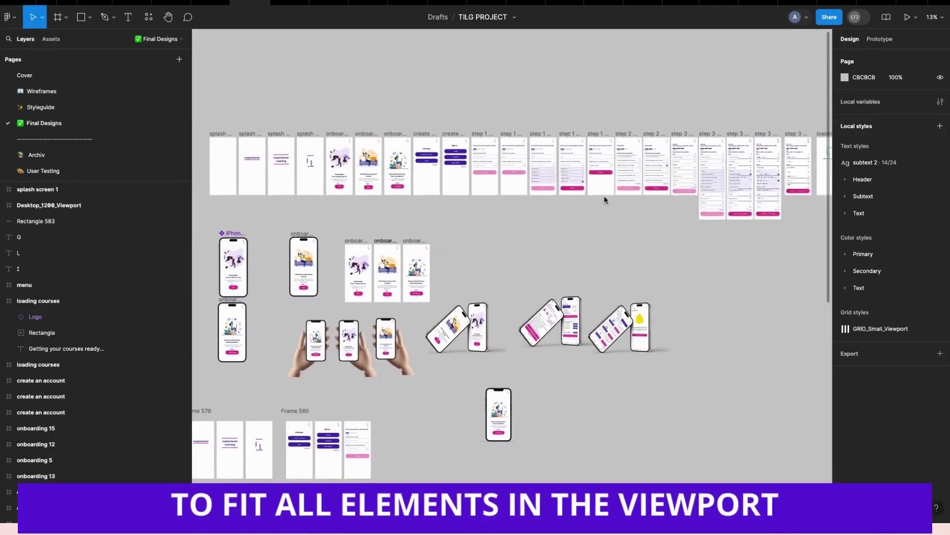
{"action": "scroll", "coordinate": [604, 199], "scroll_direction": "left", "scroll_amount": 4}
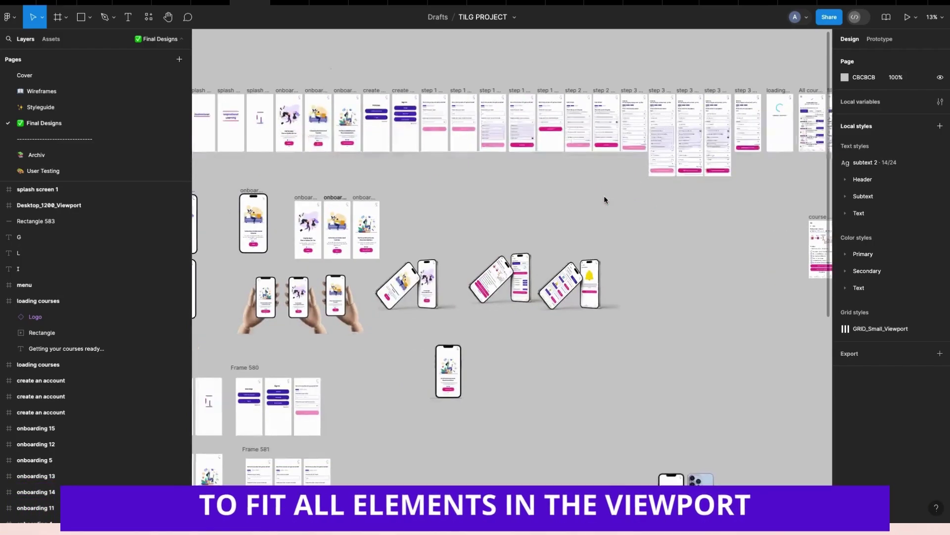
{"action": "scroll", "coordinate": [604, 199], "scroll_direction": "up", "scroll_amount": 2}
{"action": "scroll", "coordinate": [604, 199], "scroll_direction": "left", "scroll_amount": 1}
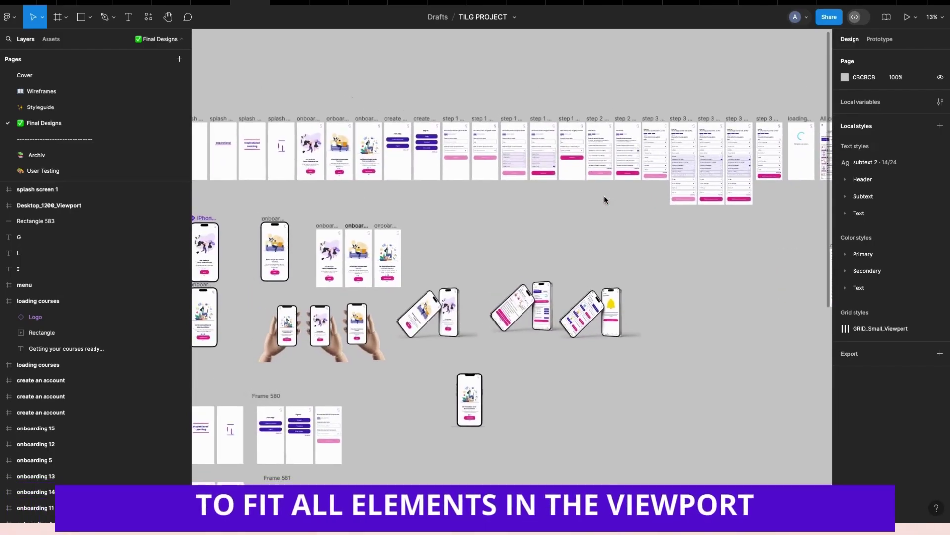
{"action": "scroll", "coordinate": [604, 199], "scroll_direction": "left", "scroll_amount": 4}
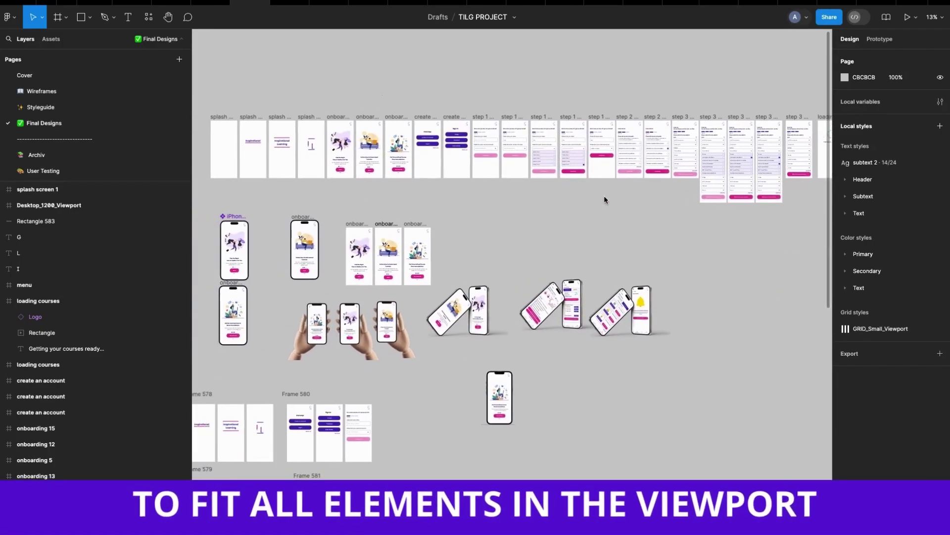
{"action": "scroll", "coordinate": [604, 199], "scroll_direction": "left", "scroll_amount": 4}
{"action": "scroll", "coordinate": [604, 200], "scroll_direction": "down", "scroll_amount": 1}
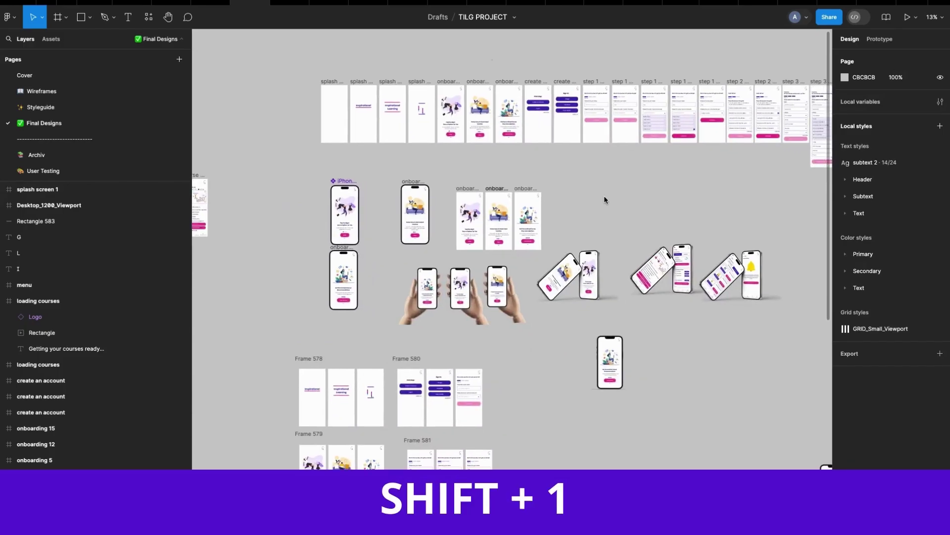
{"action": "key", "text": "shift+1"}
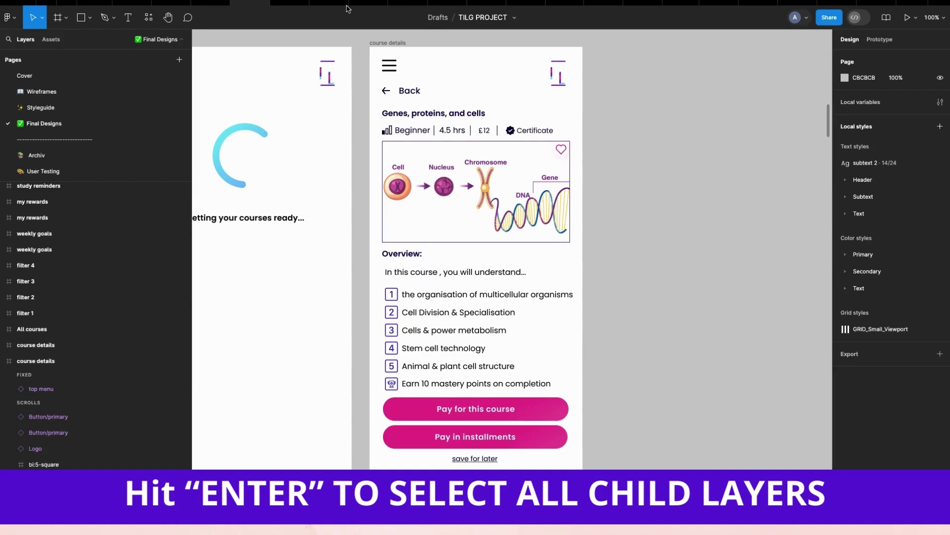
Select the course details frame by its name label, then select all its child layers with Enter
{"action": "left_click", "coordinate": [390, 46]}
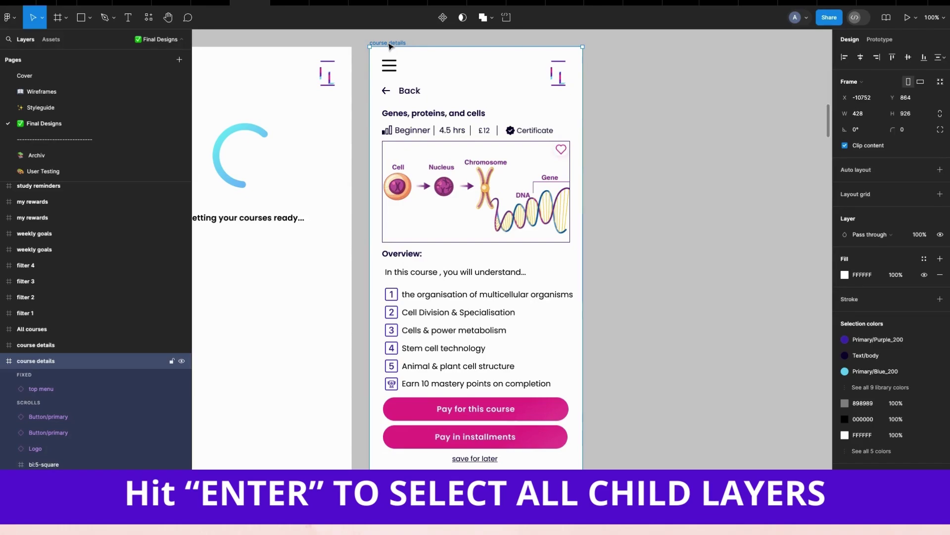
{"action": "key", "text": "Return"}
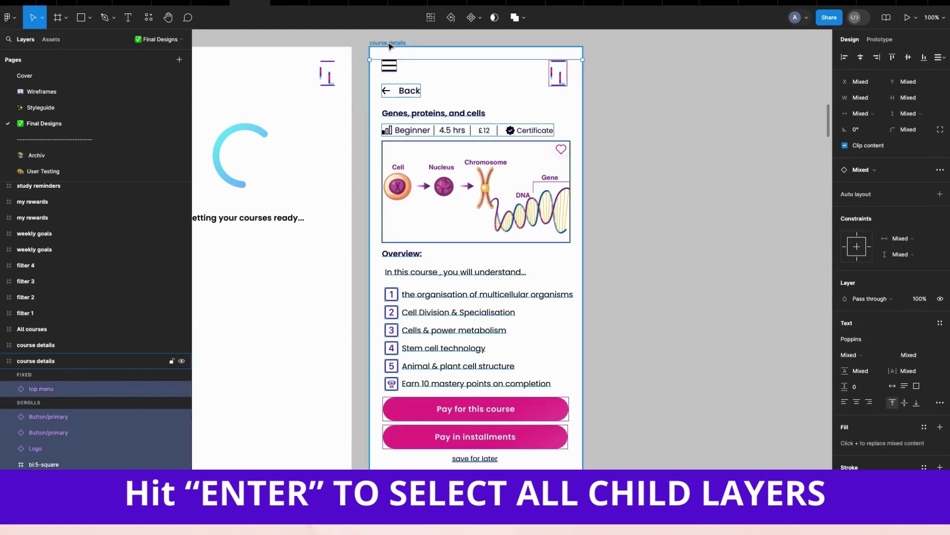